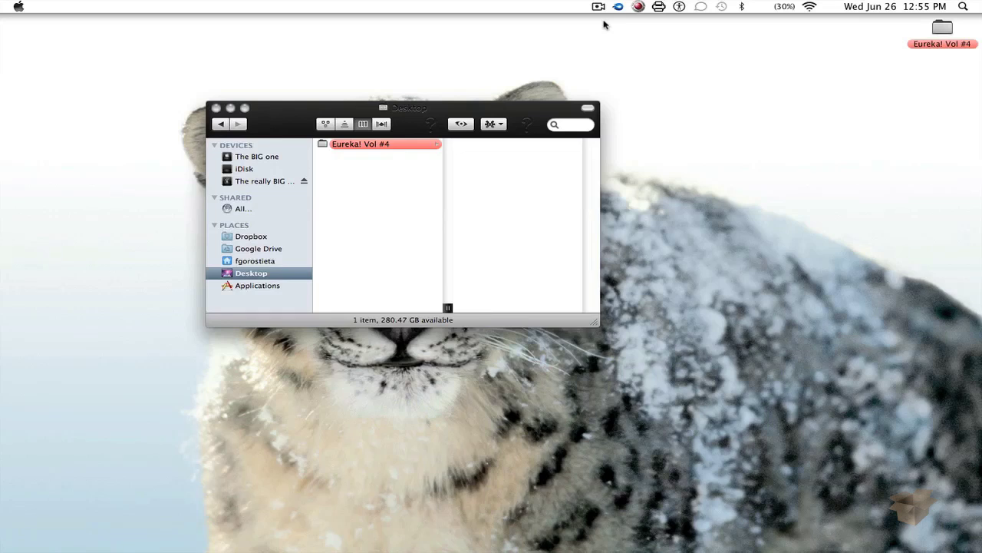
Open the Eureka! Vol #4 folder and a second Finder window showing the home folder
{"action": "left_click", "coordinate": [367, 146]}
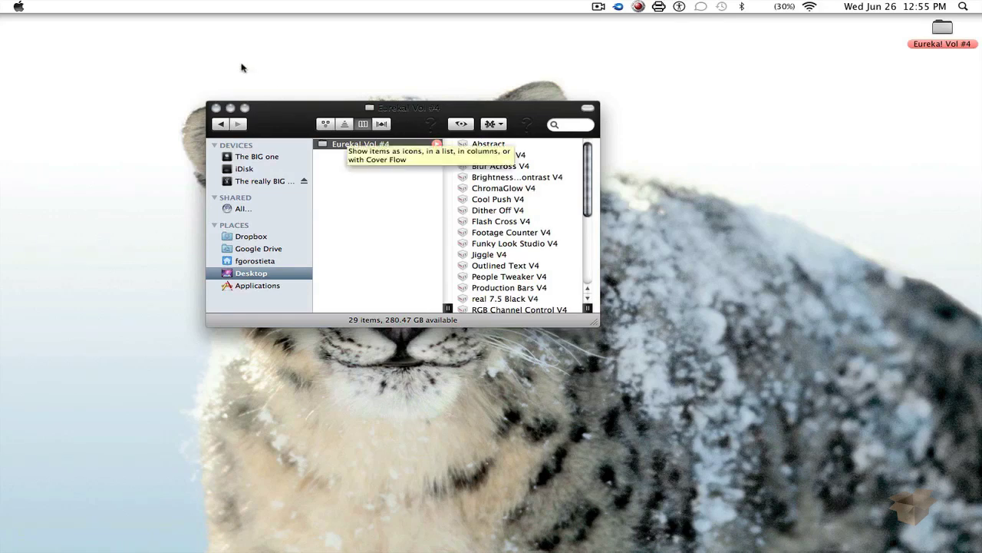
{"action": "left_click", "coordinate": [89, 6]}
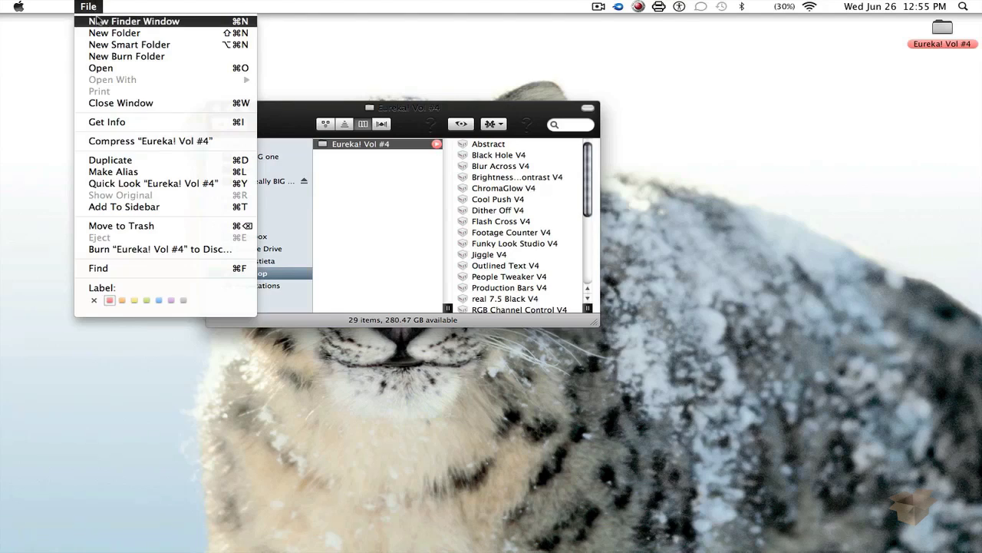
{"action": "left_click", "coordinate": [97, 21]}
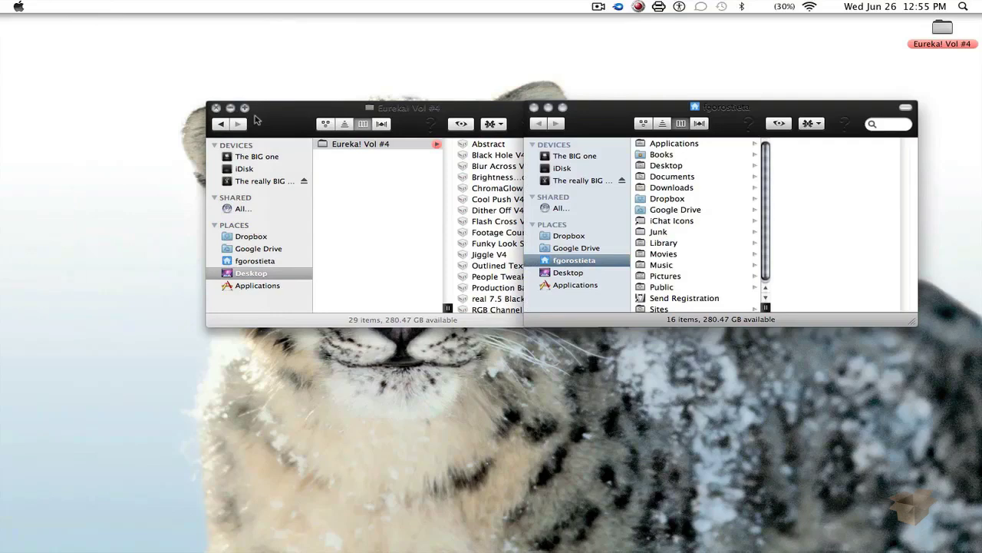
Move the Eureka window left so both Finder windows sit side by side
{"action": "left_click", "coordinate": [259, 121]}
{"action": "left_click_drag", "start_coordinate": [258, 121], "coordinate": [169, 122]}
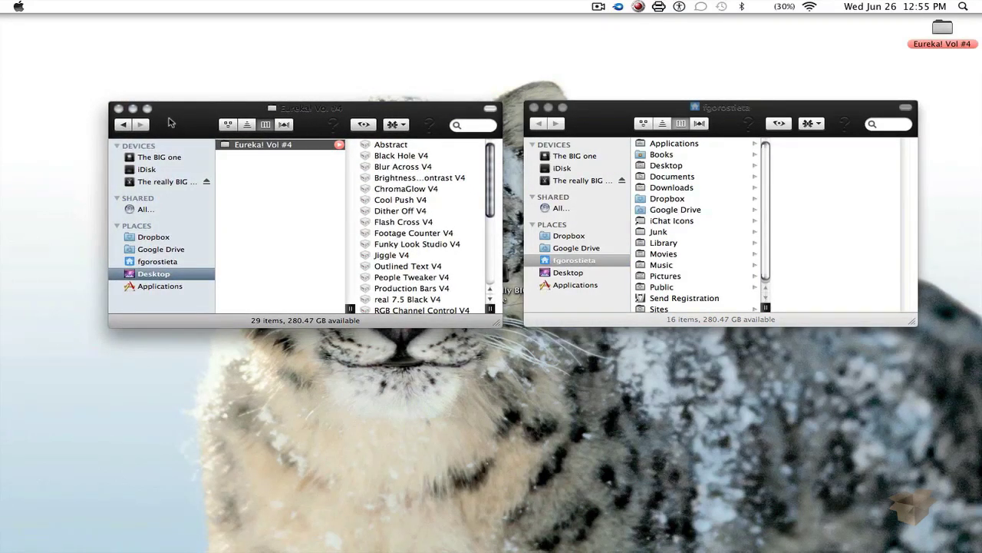
{"action": "left_click", "coordinate": [616, 104]}
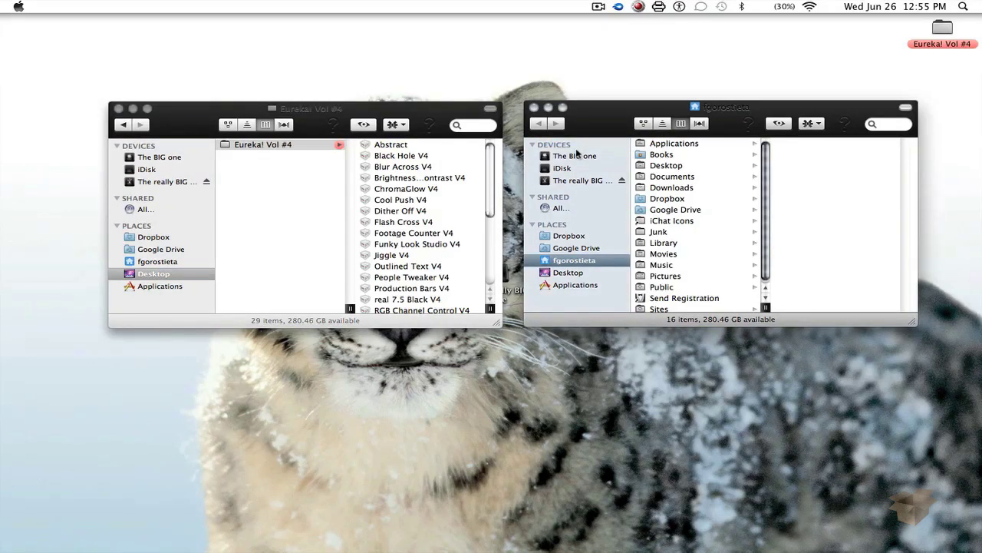
In the right window, browse The BIG one > Library > Application Support > Final Cut Pro System Support > Plugins
{"action": "left_click", "coordinate": [578, 156]}
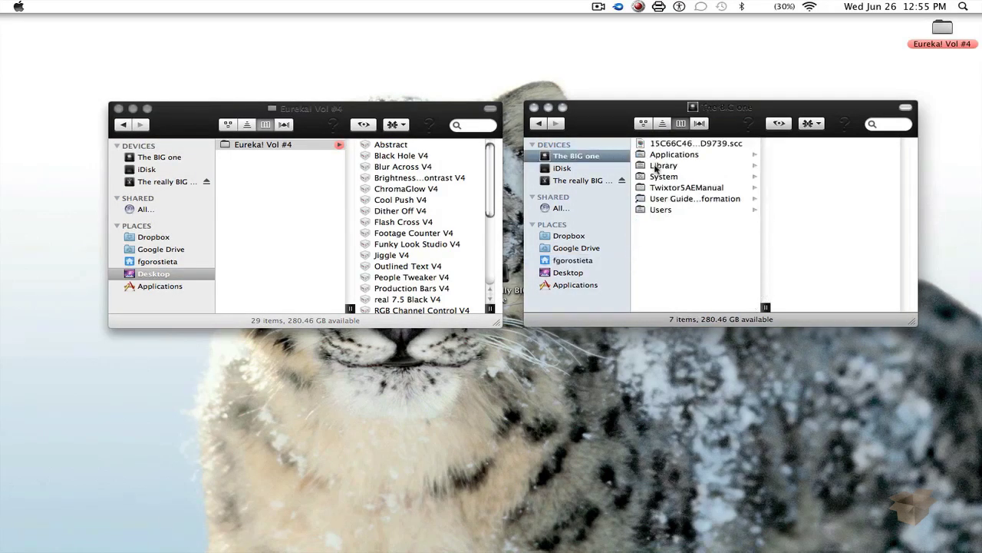
{"action": "left_click", "coordinate": [657, 166]}
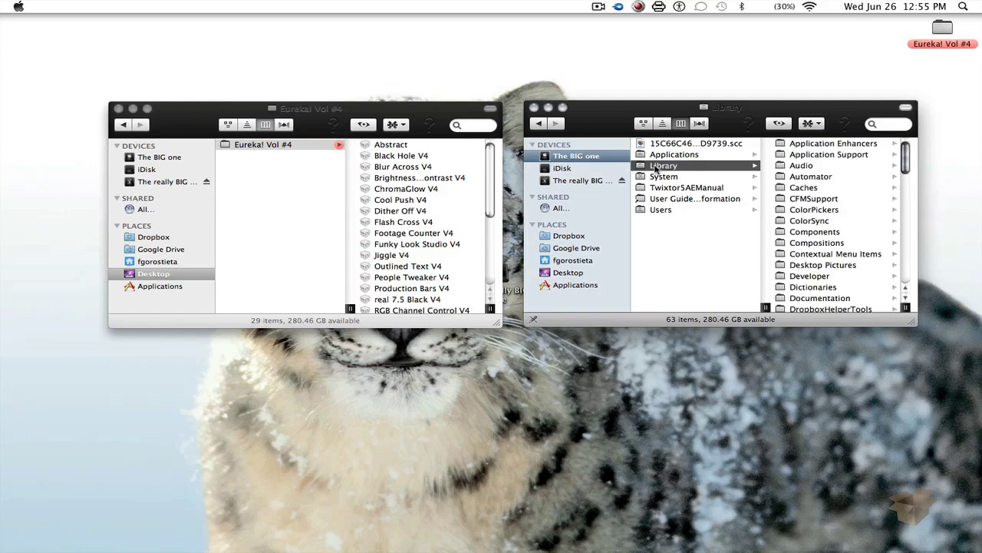
{"action": "left_click", "coordinate": [802, 156]}
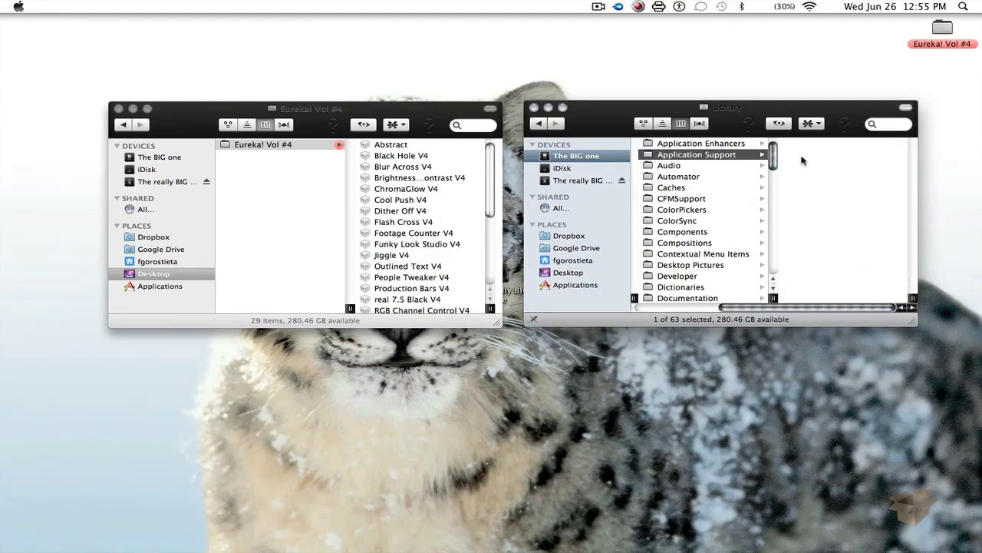
{"action": "scroll", "coordinate": [803, 160], "scroll_direction": "down", "scroll_amount": 8}
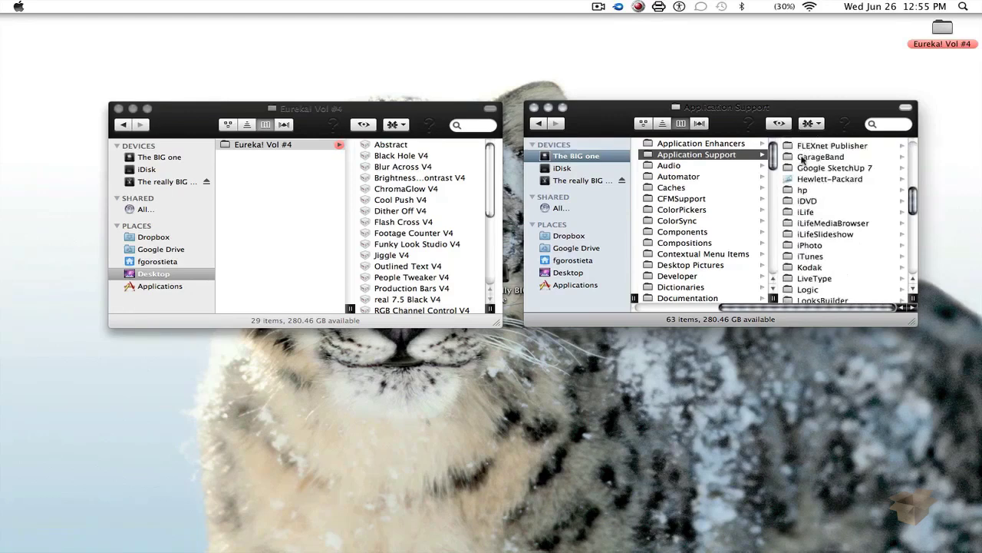
{"action": "scroll", "coordinate": [802, 160], "scroll_direction": "down", "scroll_amount": 2}
{"action": "scroll", "coordinate": [803, 161], "scroll_direction": "up", "scroll_amount": 6}
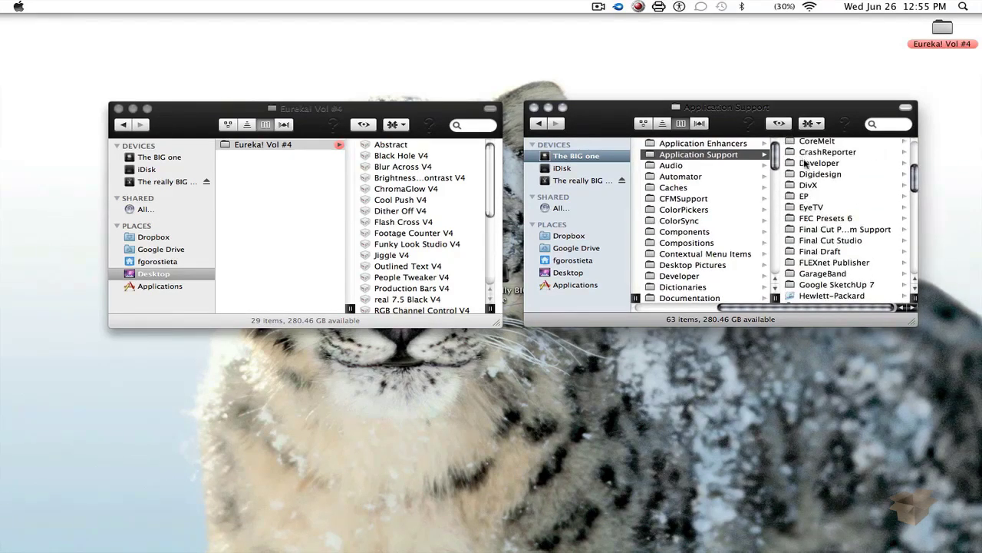
{"action": "left_click", "coordinate": [832, 228]}
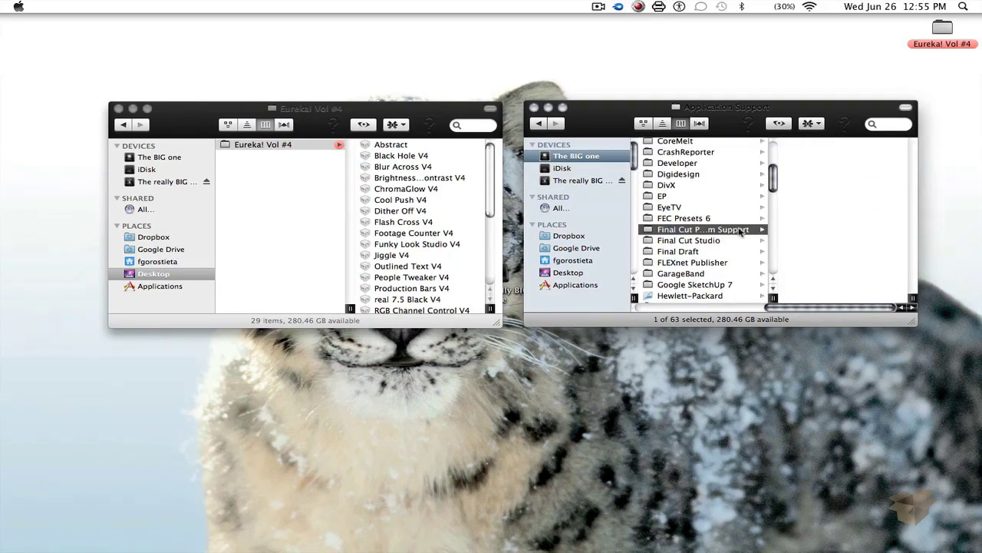
{"action": "left_click", "coordinate": [811, 165]}
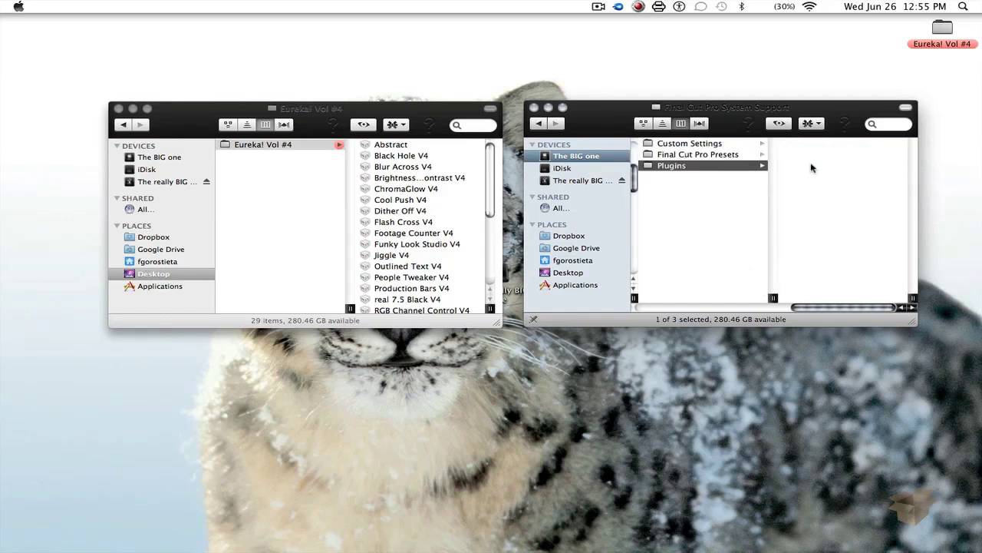
Move Eureka! Vol #4 into the Plugins folder, authenticating with the account password
{"action": "left_click", "coordinate": [229, 148]}
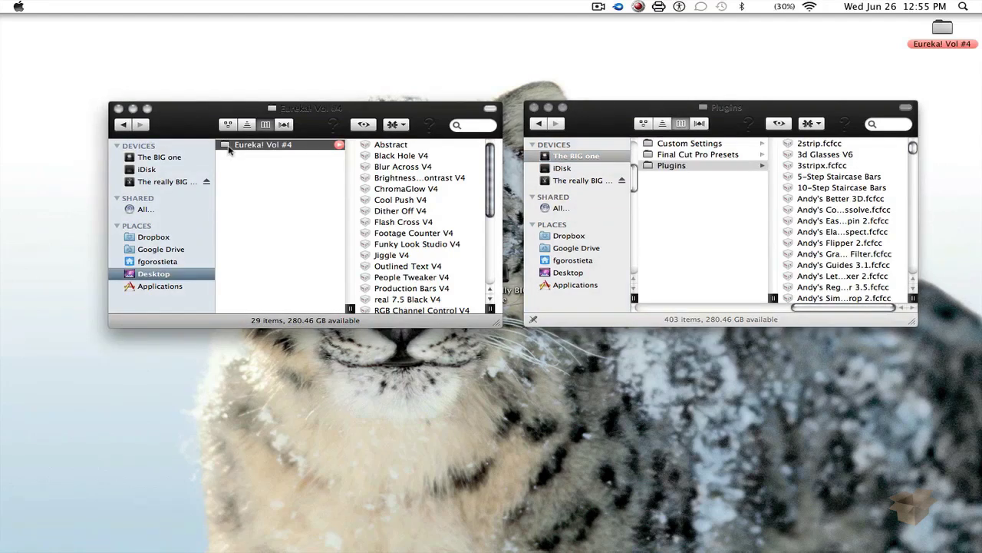
{"action": "left_click_drag", "start_coordinate": [229, 148], "coordinate": [774, 198]}
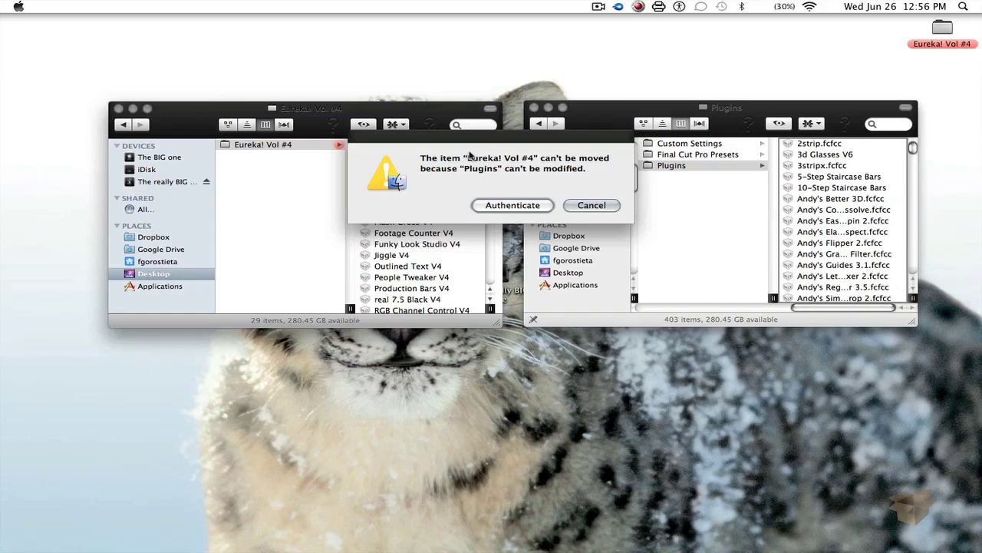
{"action": "left_click", "coordinate": [512, 208]}
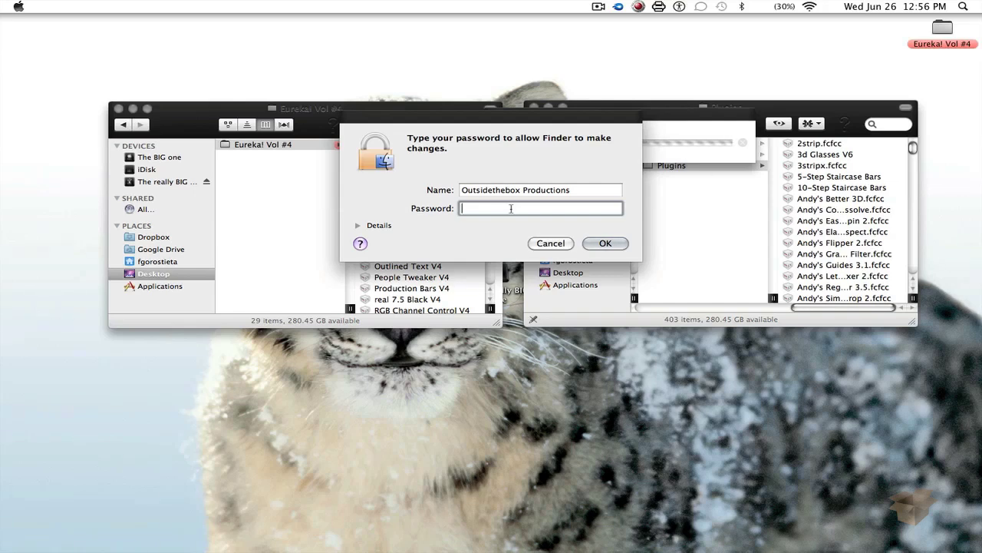
{"action": "type", "text": "••••"}
{"action": "key", "text": "Return"}
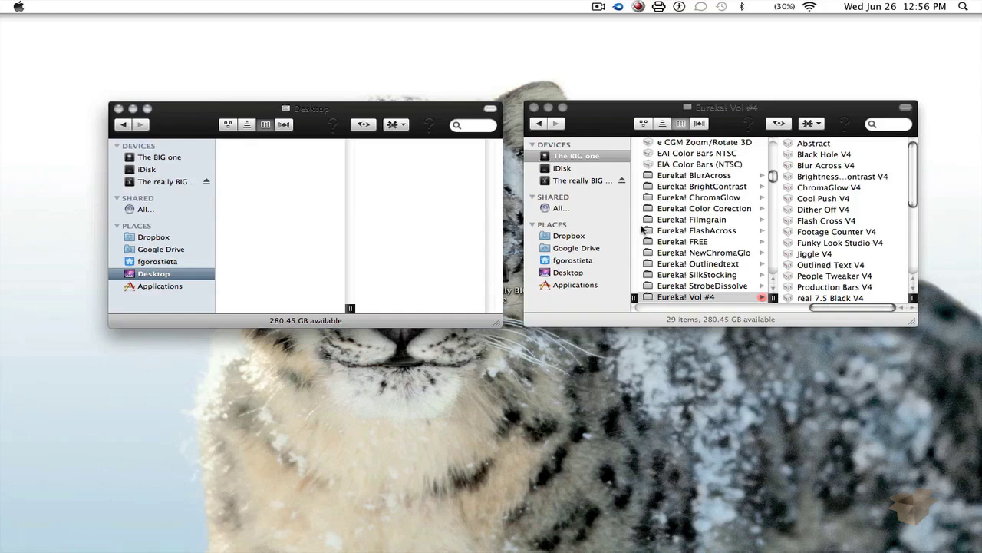
Confirm Eureka! Vol #4 is in Plugins and launch Final Cut Pro from the Dock
{"action": "scroll", "coordinate": [666, 234], "scroll_direction": "left", "scroll_amount": 5}
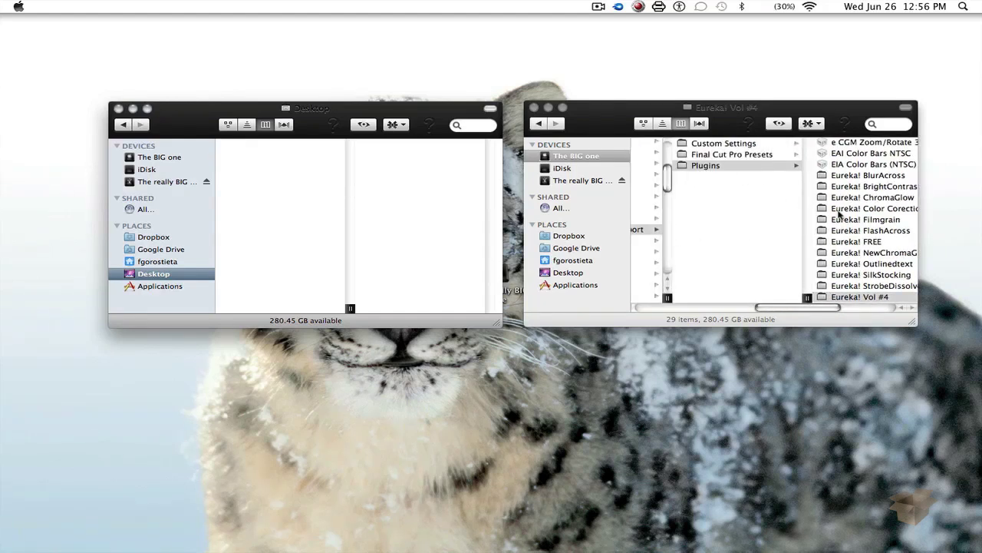
{"action": "scroll", "coordinate": [841, 216], "scroll_direction": "down", "scroll_amount": 2}
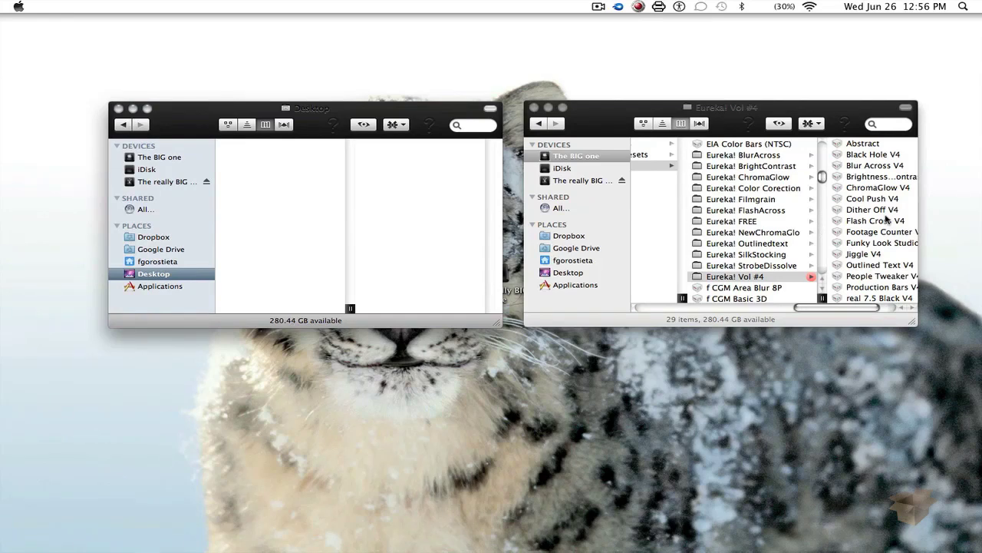
{"action": "mouse_move", "coordinate": [373, 547]}
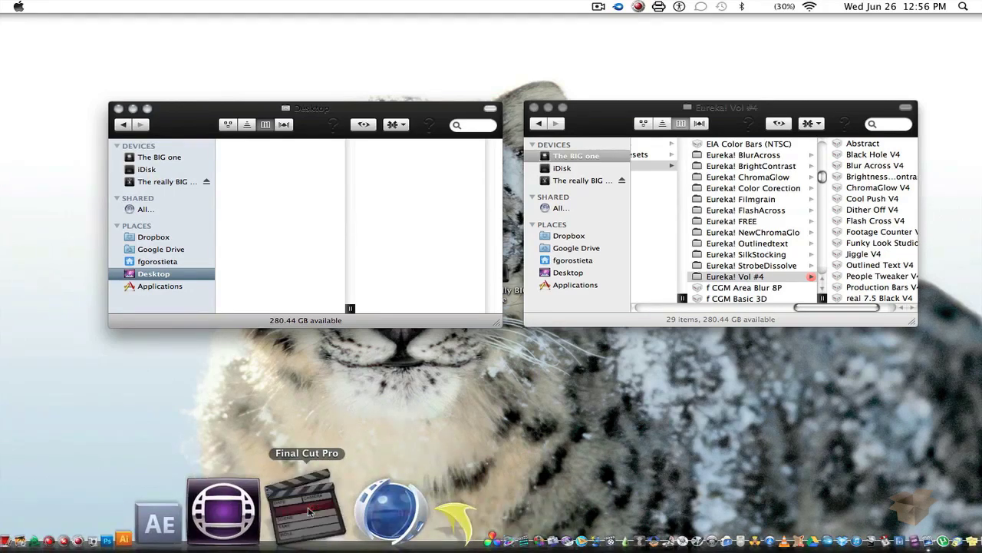
{"action": "left_click", "coordinate": [309, 512]}
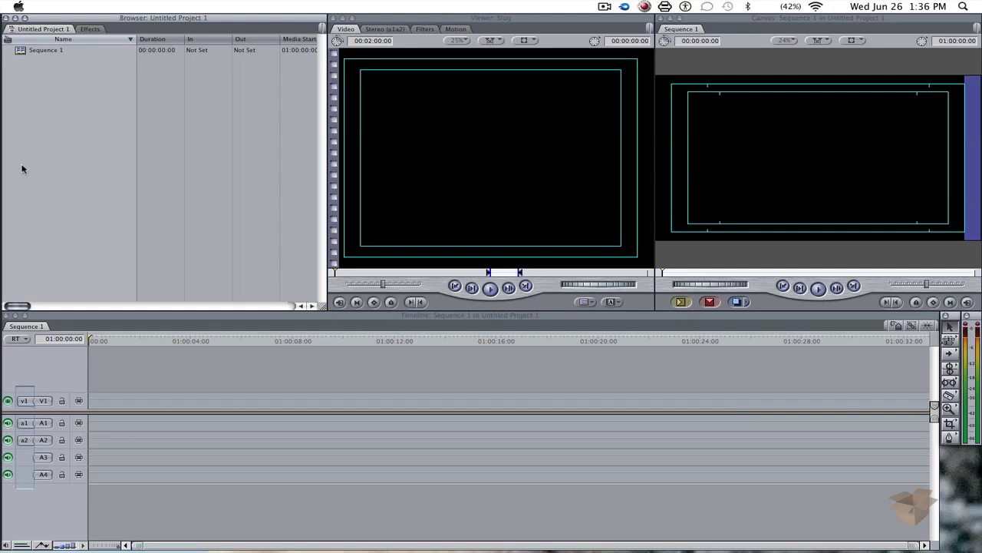
Import MVI_0024.mov from Finder into the Browser and place it on Sequence 1's V1 track
{"action": "right_click", "coordinate": [36, 115]}
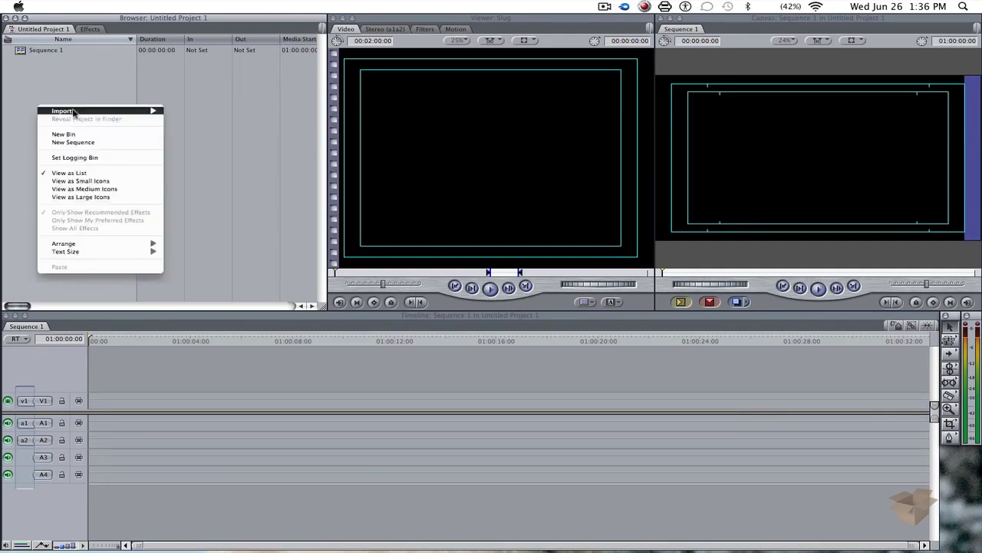
{"action": "mouse_move", "coordinate": [74, 111]}
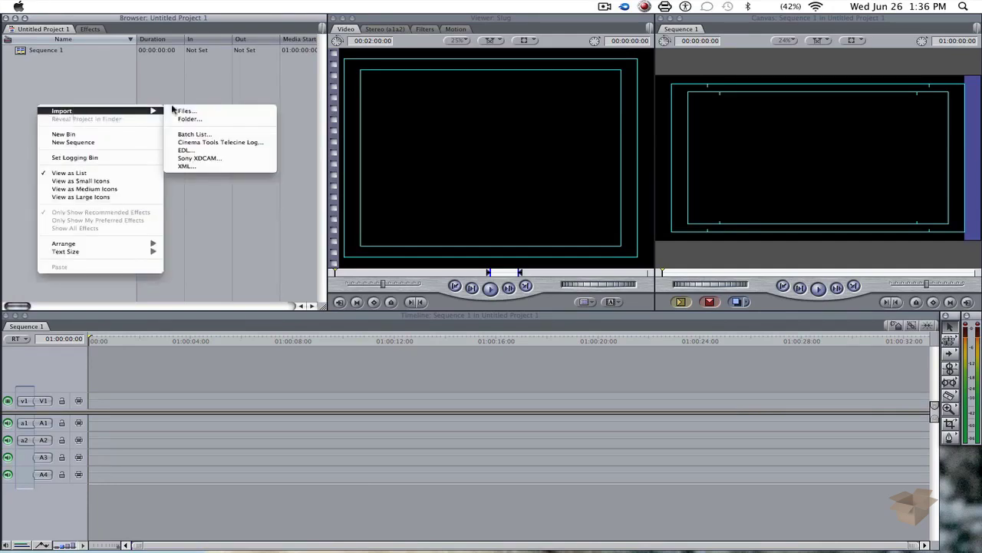
{"action": "left_click", "coordinate": [89, 90]}
{"action": "mouse_move", "coordinate": [6, 543]}
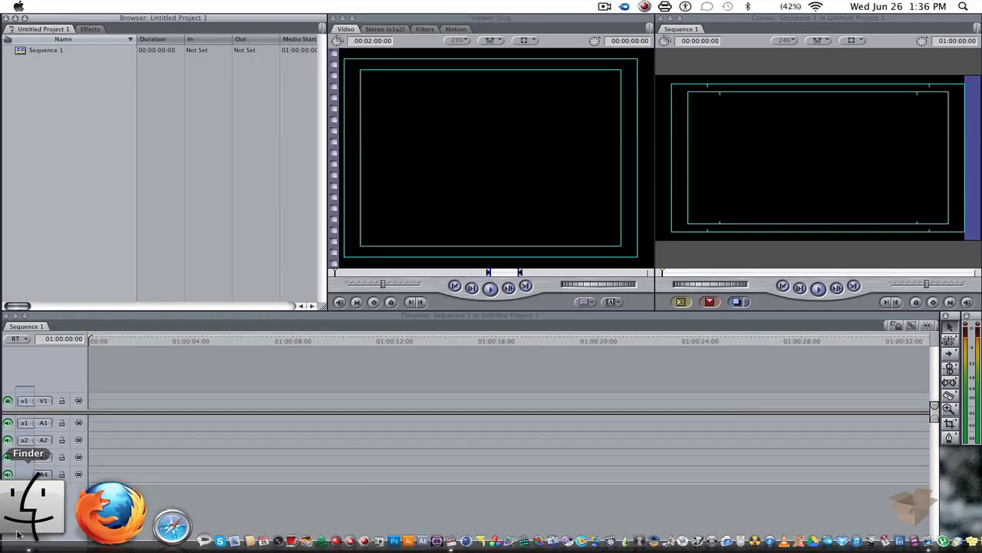
{"action": "left_click", "coordinate": [17, 535]}
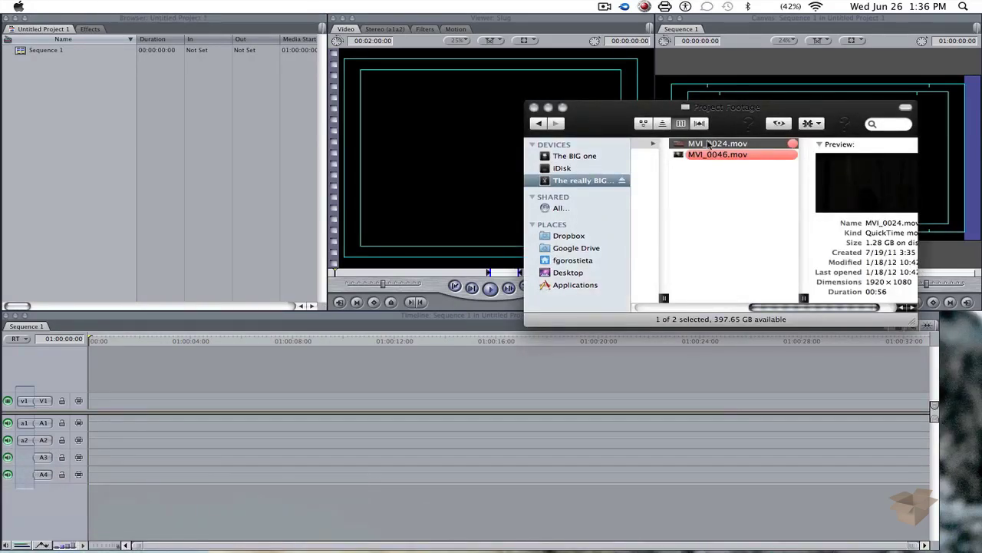
{"action": "left_click_drag", "start_coordinate": [708, 144], "coordinate": [121, 105]}
{"action": "left_click", "coordinate": [118, 109]}
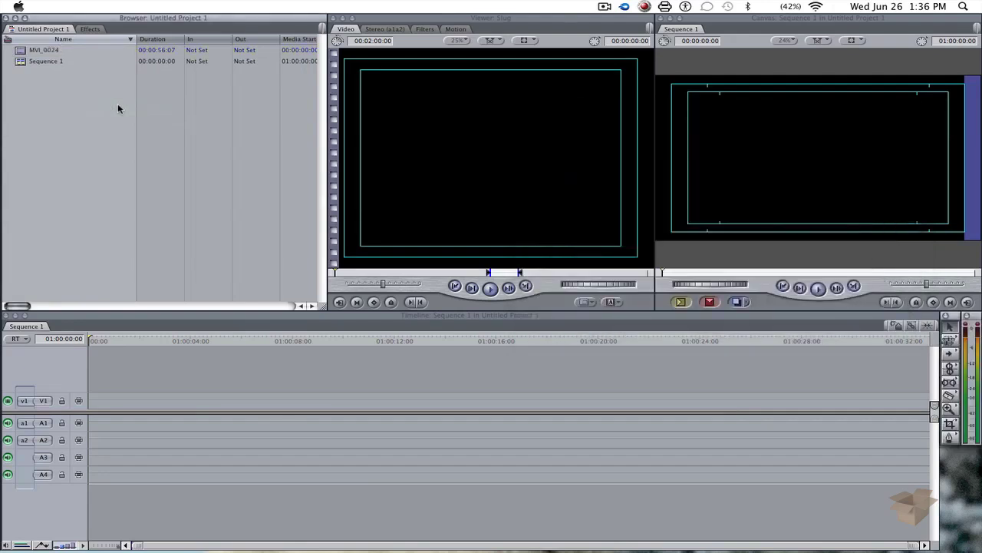
{"action": "left_click_drag", "start_coordinate": [27, 51], "coordinate": [128, 407]}
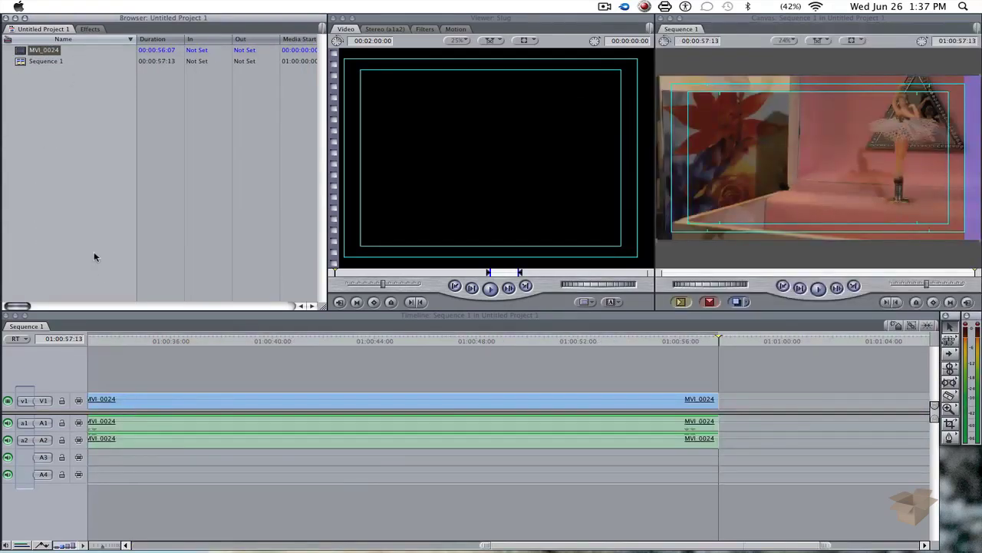
In Effects, expand Video Filters > Eureka! Vol #4 and browse filters like ChromaGlow and The Fisheye
{"action": "left_click", "coordinate": [244, 339]}
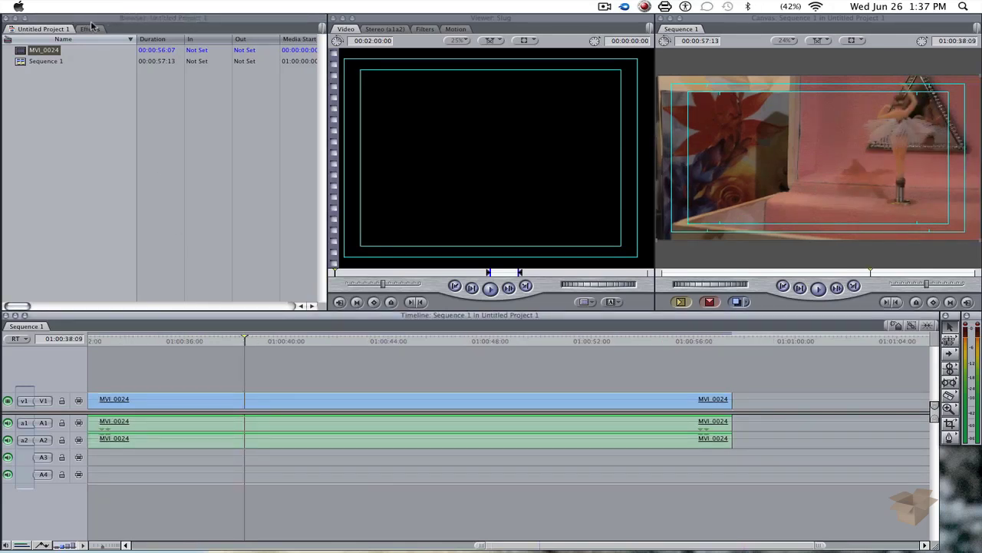
{"action": "left_click", "coordinate": [90, 28]}
{"action": "left_click", "coordinate": [20, 72]}
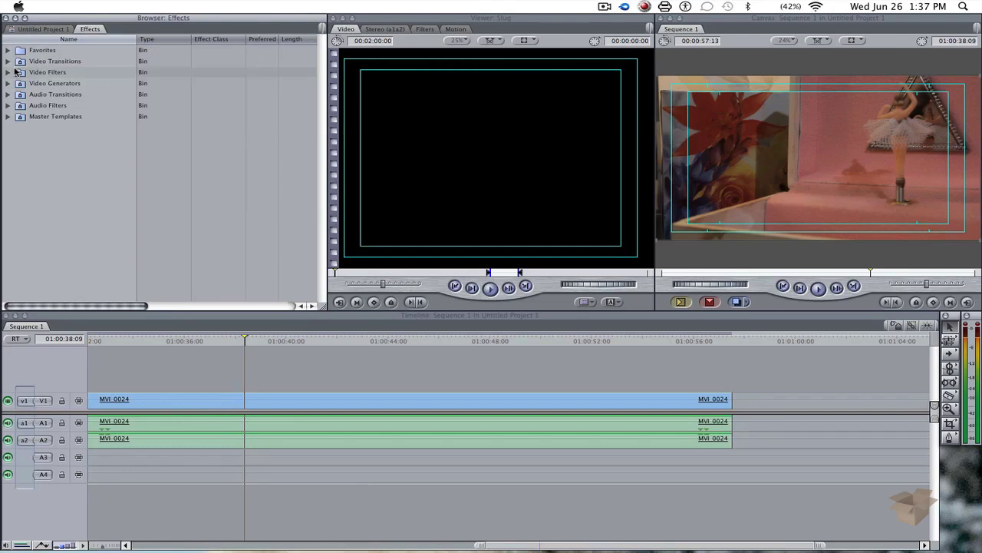
{"action": "left_click", "coordinate": [7, 72]}
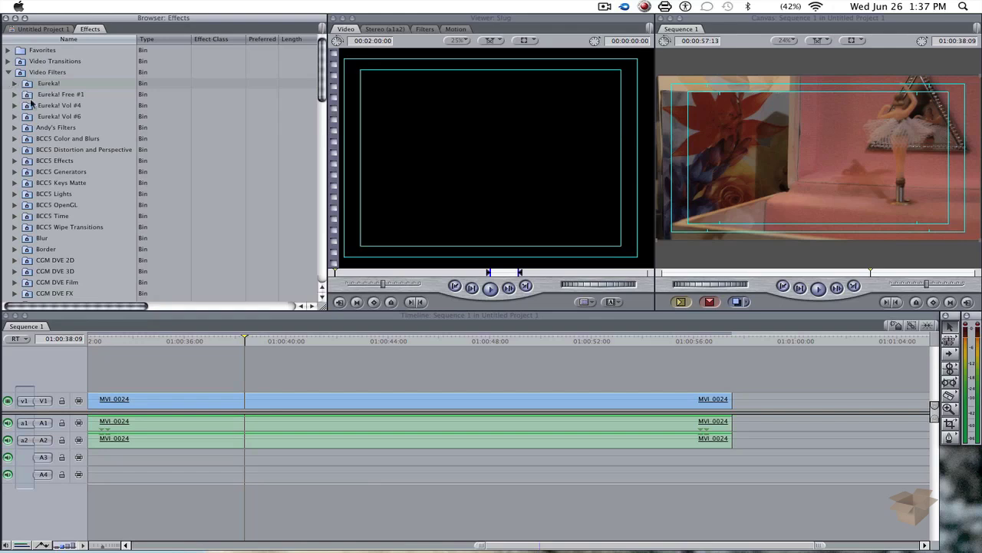
{"action": "left_click", "coordinate": [16, 105]}
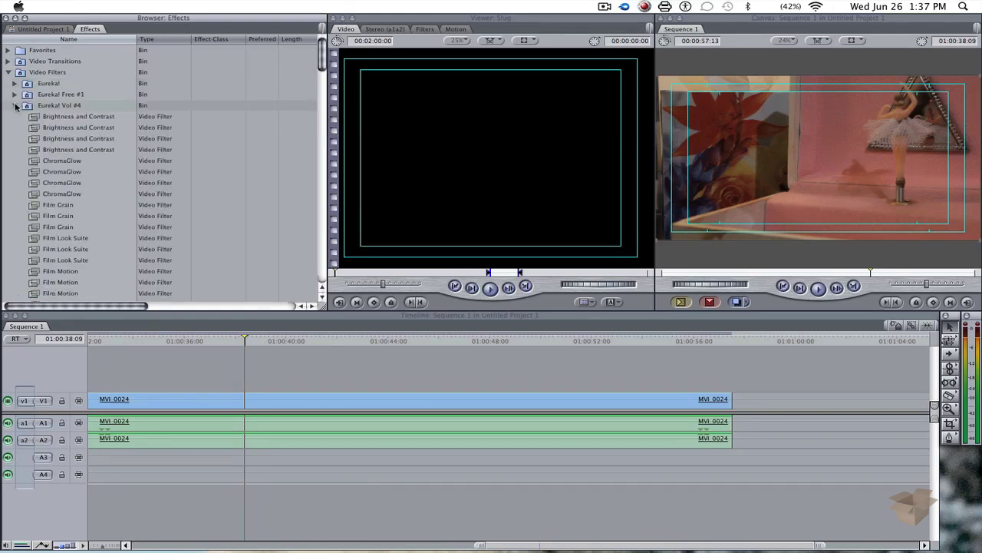
{"action": "scroll", "coordinate": [15, 106], "scroll_direction": "down", "scroll_amount": 8}
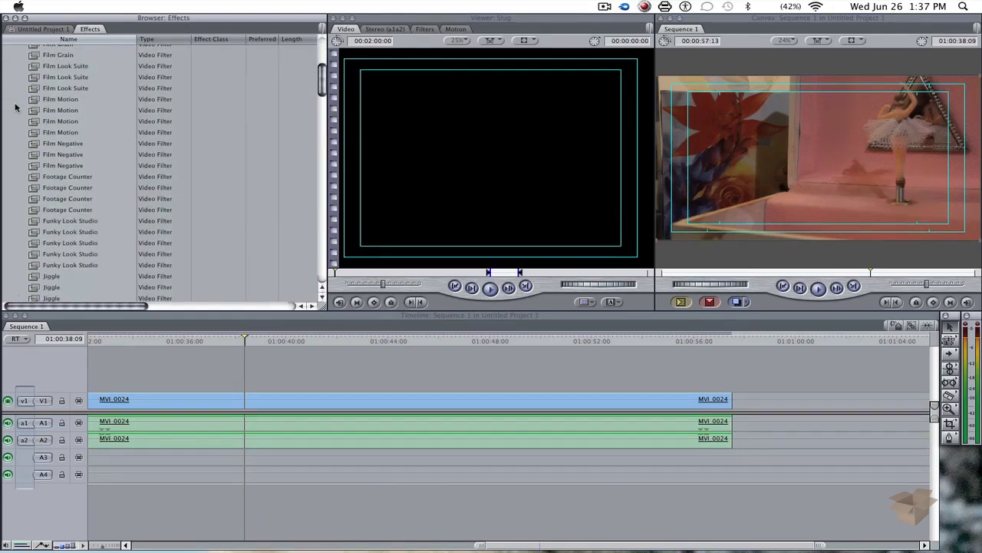
{"action": "scroll", "coordinate": [15, 106], "scroll_direction": "down", "scroll_amount": 20}
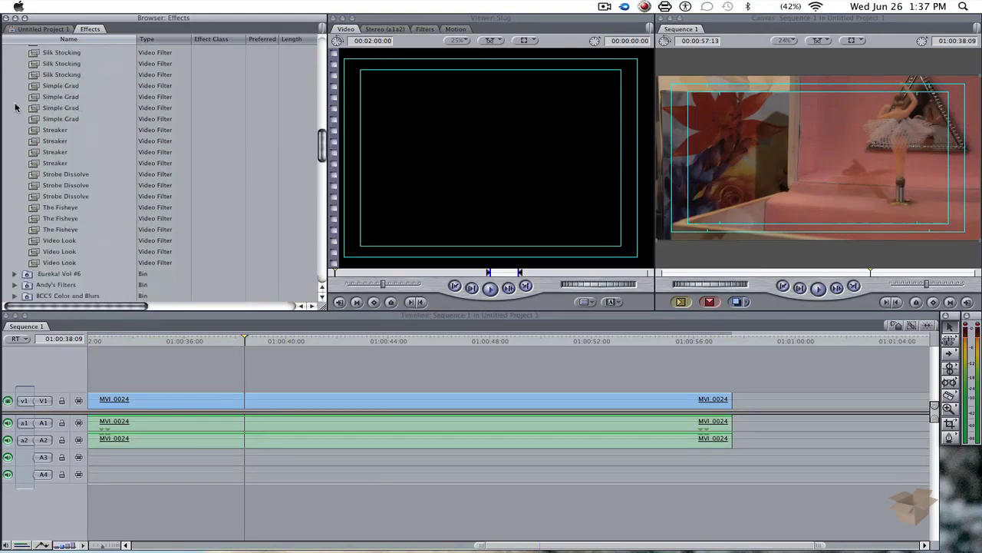
{"action": "scroll", "coordinate": [16, 107], "scroll_direction": "down", "scroll_amount": 5}
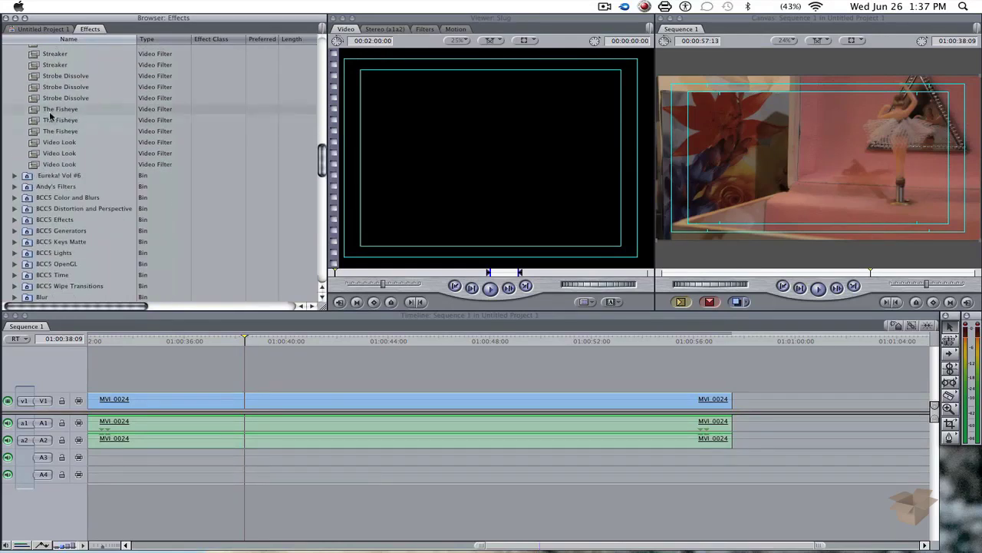
Apply The Fisheye, Streaker and Simple Grad to MVI_0024, then preview at 01:00:33:00
{"action": "left_click_drag", "start_coordinate": [50, 115], "coordinate": [194, 400]}
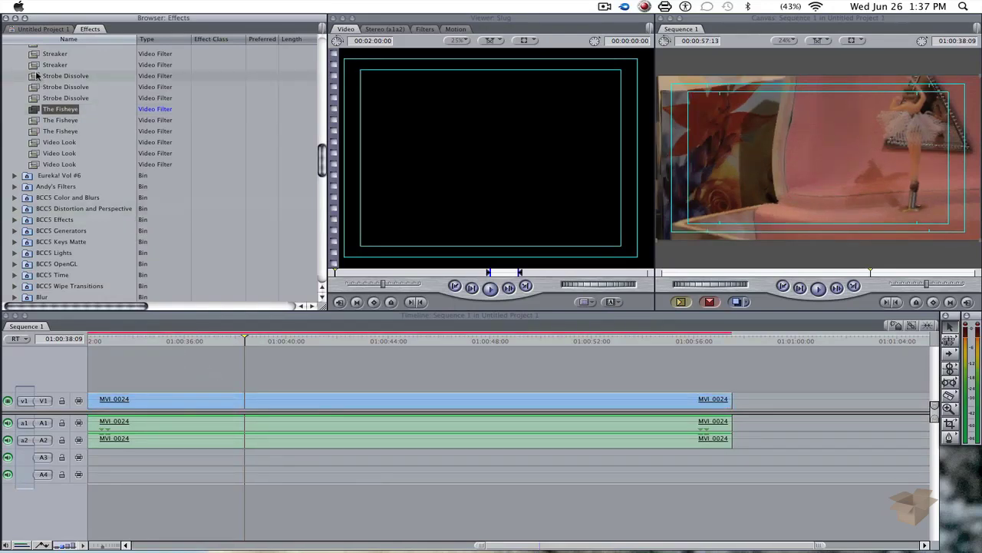
{"action": "mouse_move", "coordinate": [38, 65]}
{"action": "left_mouse_down"}
{"action": "mouse_move", "coordinate": [173, 327]}
{"action": "mouse_move", "coordinate": [195, 393]}
{"action": "left_mouse_up"}
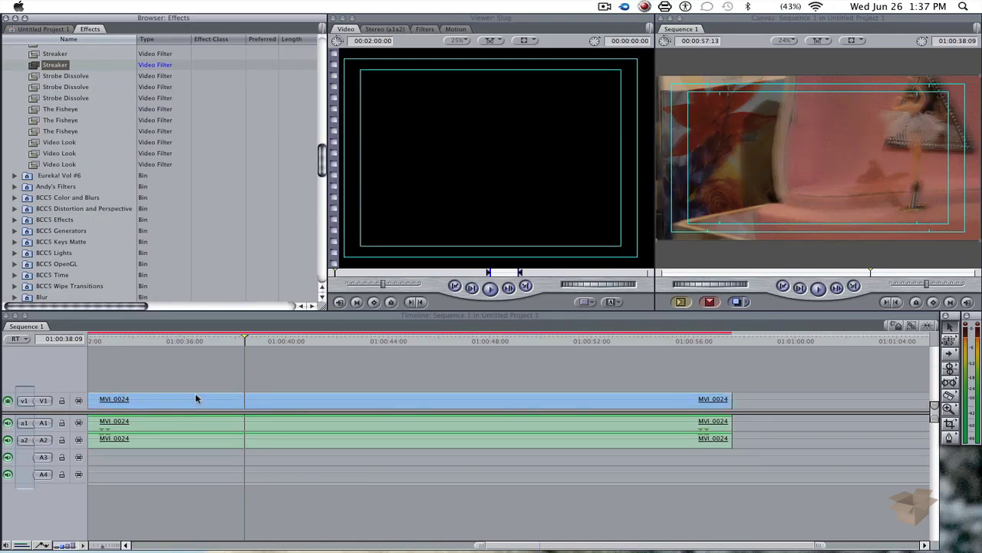
{"action": "scroll", "coordinate": [40, 190], "scroll_direction": "up", "scroll_amount": 5}
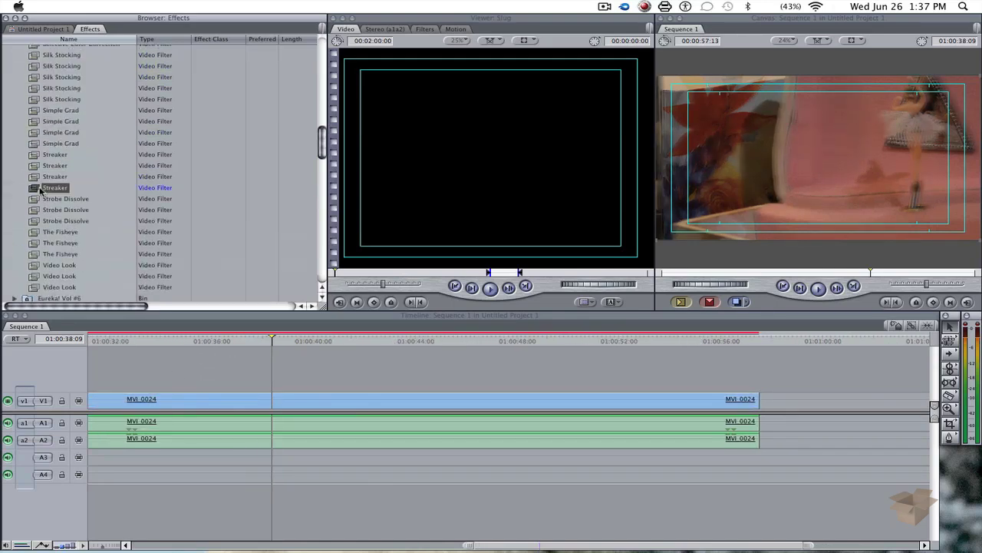
{"action": "mouse_move", "coordinate": [40, 132]}
{"action": "left_mouse_down"}
{"action": "mouse_move", "coordinate": [132, 253]}
{"action": "mouse_move", "coordinate": [165, 400]}
{"action": "left_mouse_up"}
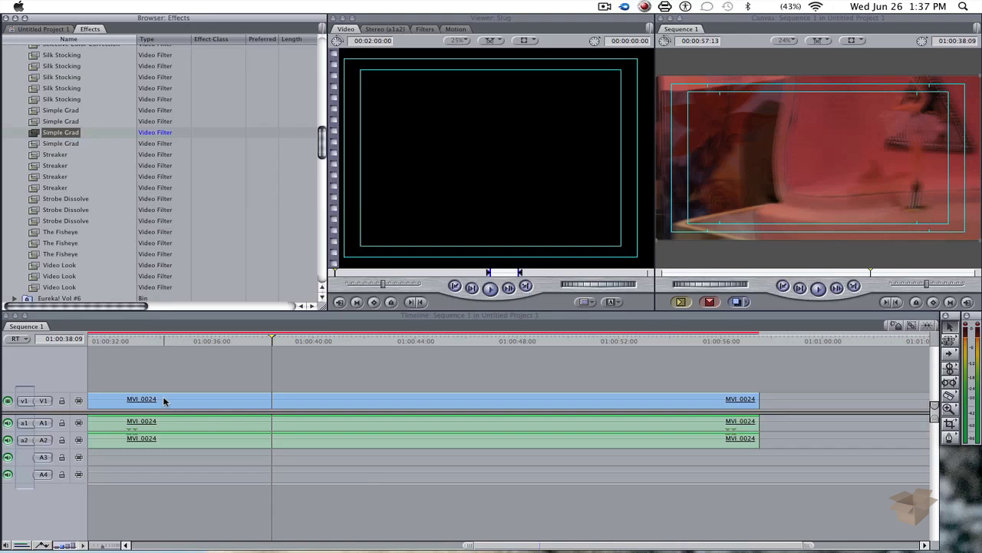
{"action": "left_click", "coordinate": [149, 343]}
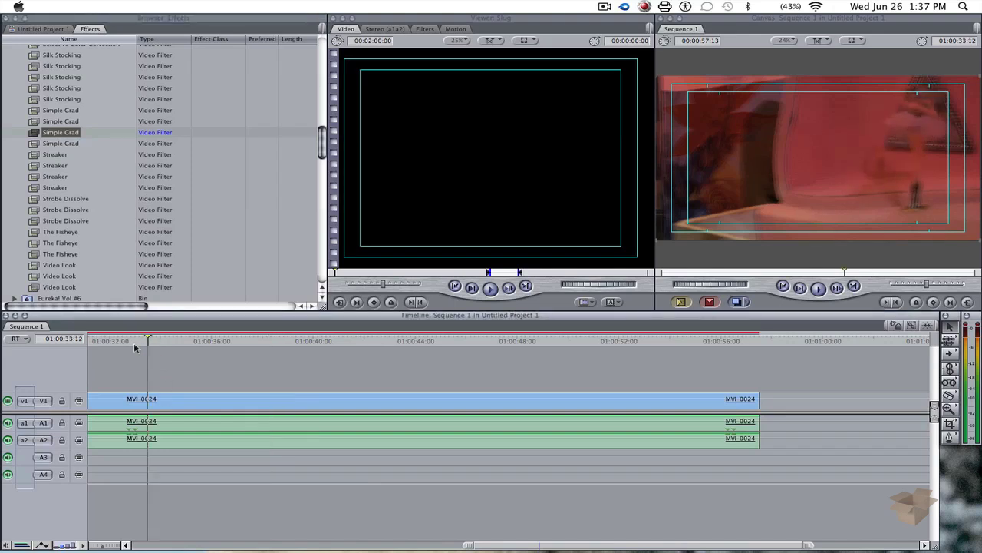
{"action": "left_click", "coordinate": [134, 345]}
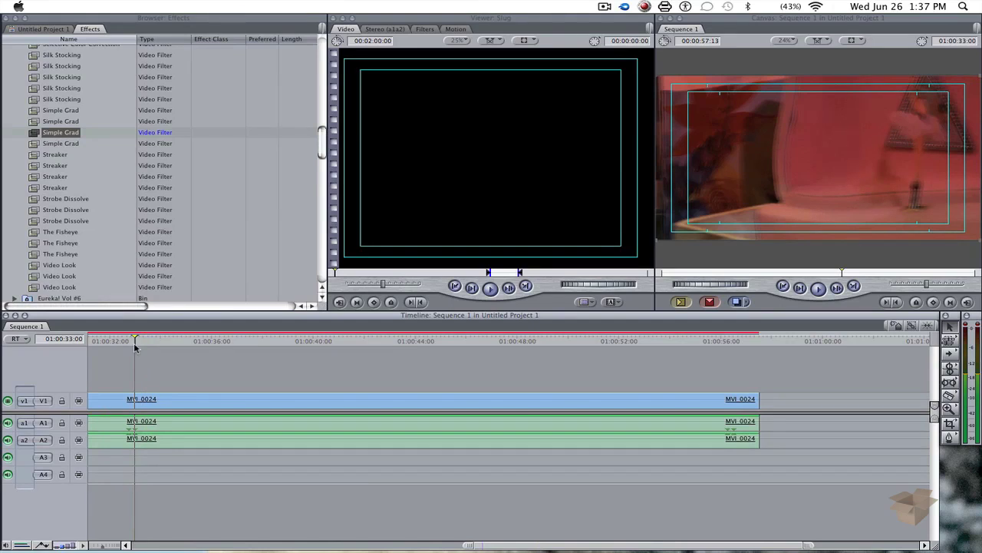